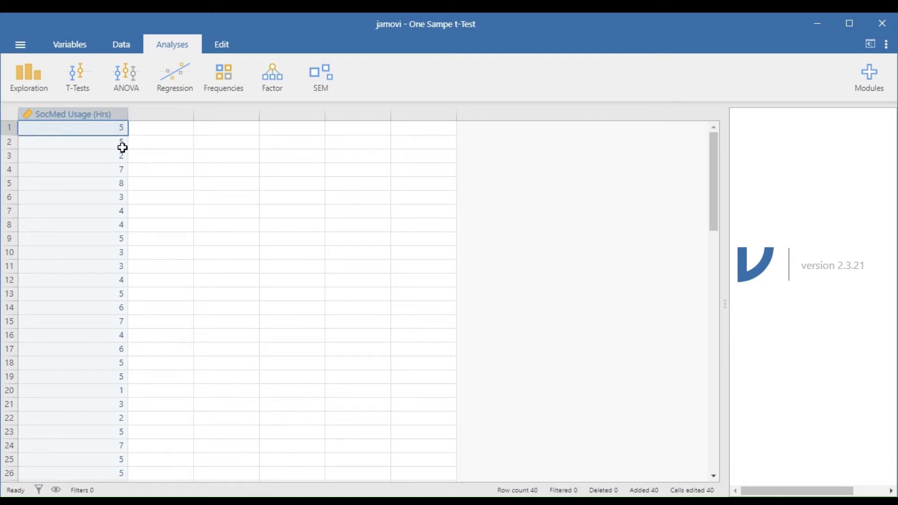
pyautogui.scroll(-8, 122, 146)
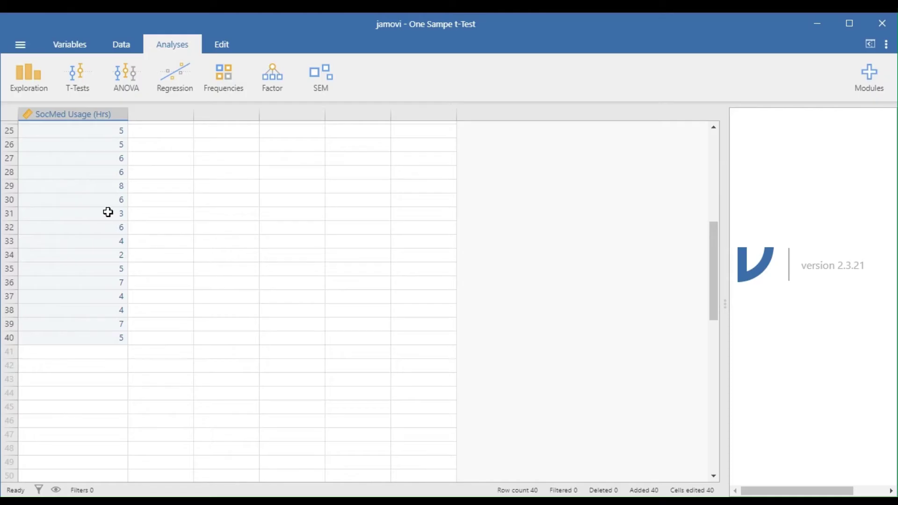
pyautogui.scroll(8, 181, 217)
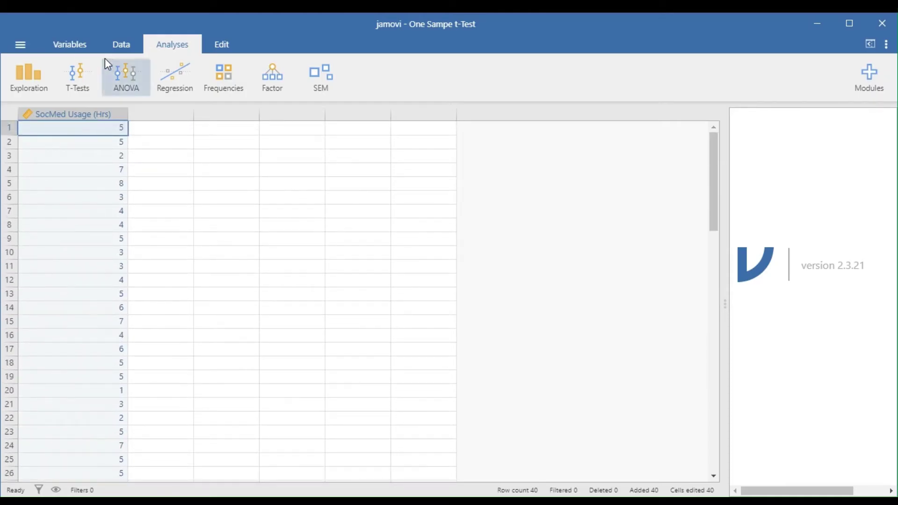
pyautogui.click(77, 44)
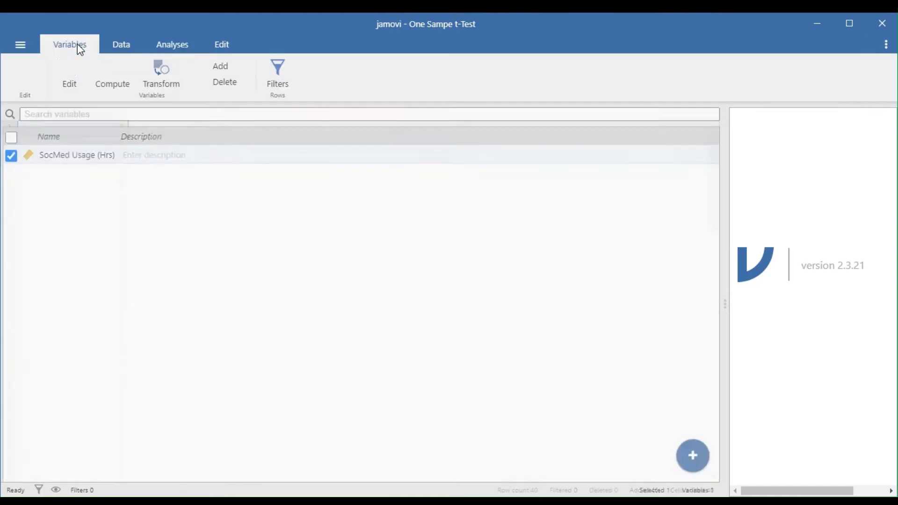
pyautogui.doubleClick(54, 152)
pyautogui.click(74, 71)
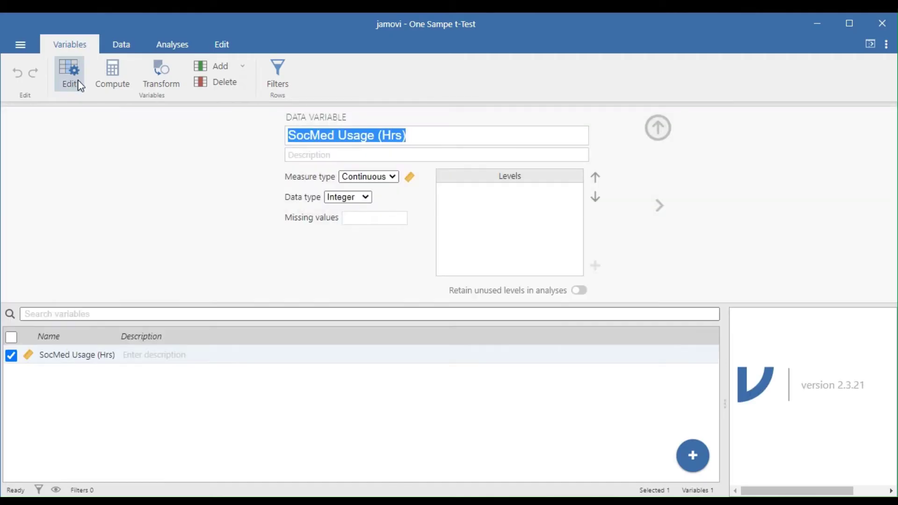
pyautogui.click(392, 177)
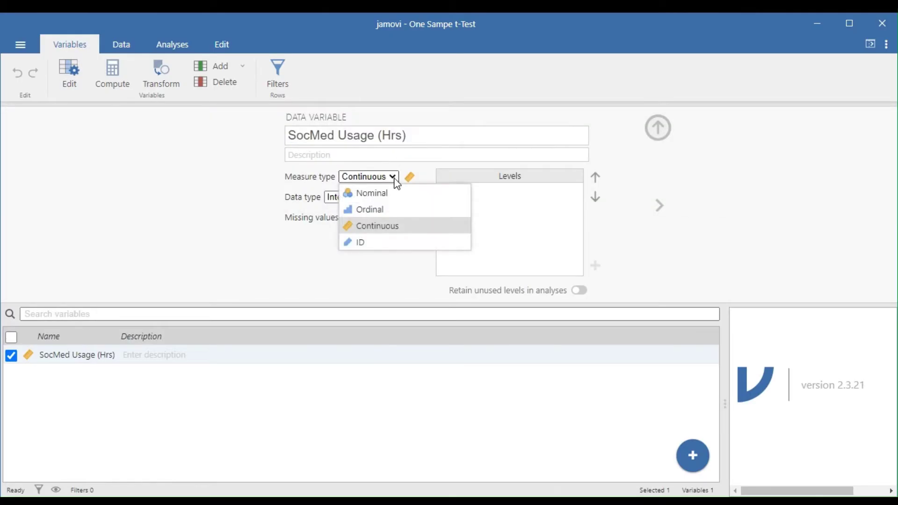
pyautogui.click(229, 161)
pyautogui.click(117, 47)
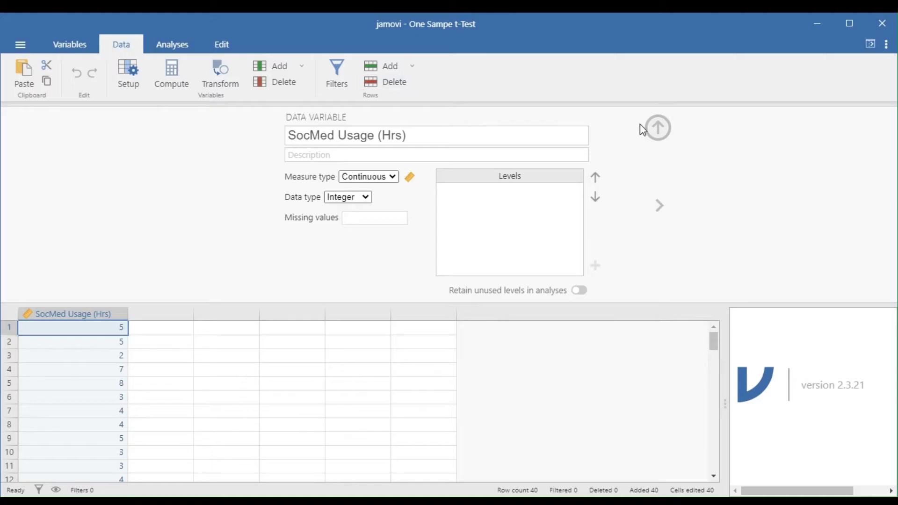
pyautogui.click(658, 128)
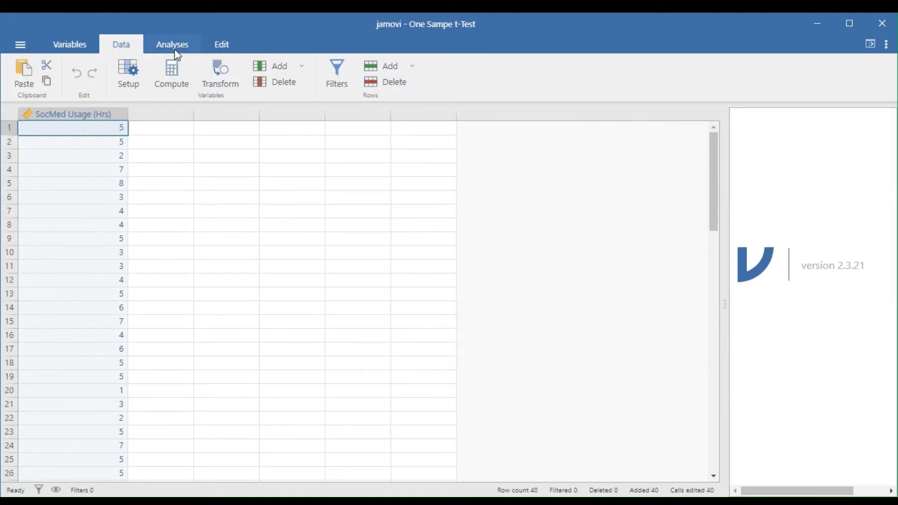
# Run Exploration > Descriptives on SocMed Usage (Hrs), showing N 40, mean 4.80, median 5.00, SD 1.70.
pyautogui.click(175, 48)
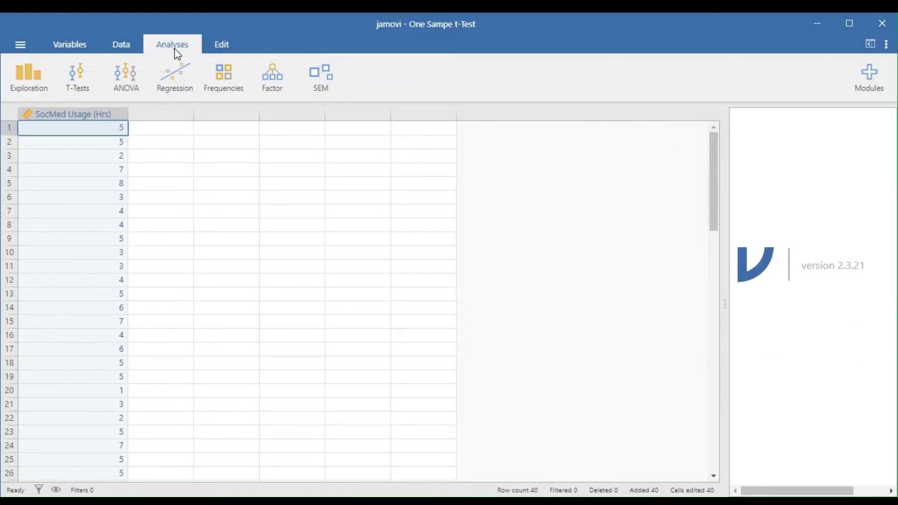
pyautogui.click(36, 88)
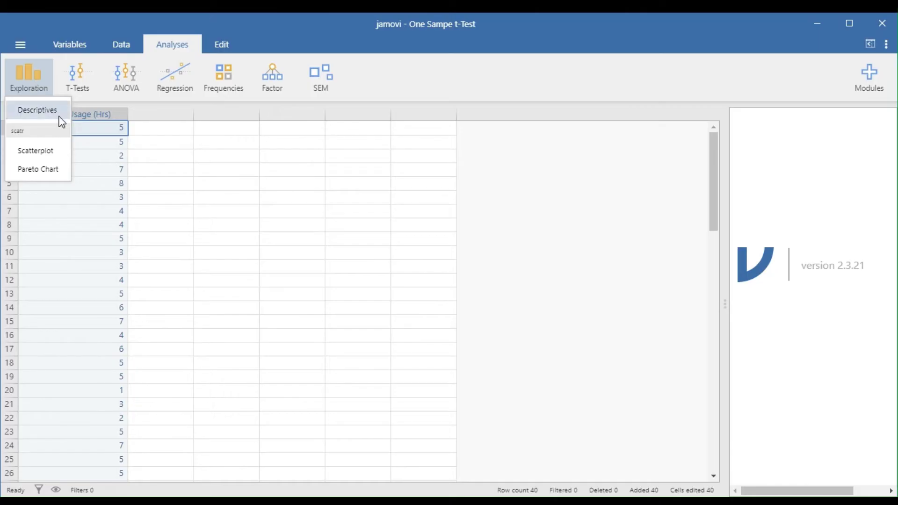
pyautogui.click(37, 110)
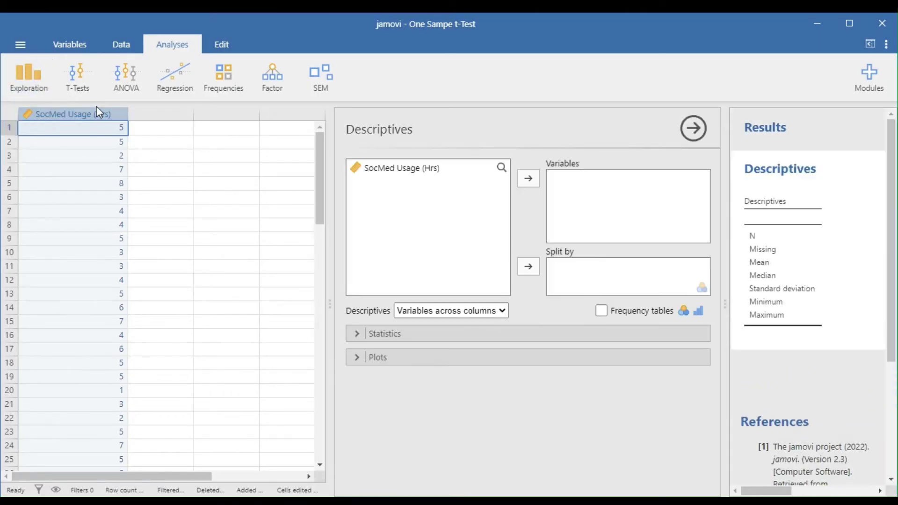
pyautogui.moveTo(725, 194); pyautogui.dragTo(547, 187)
pyautogui.click(261, 170)
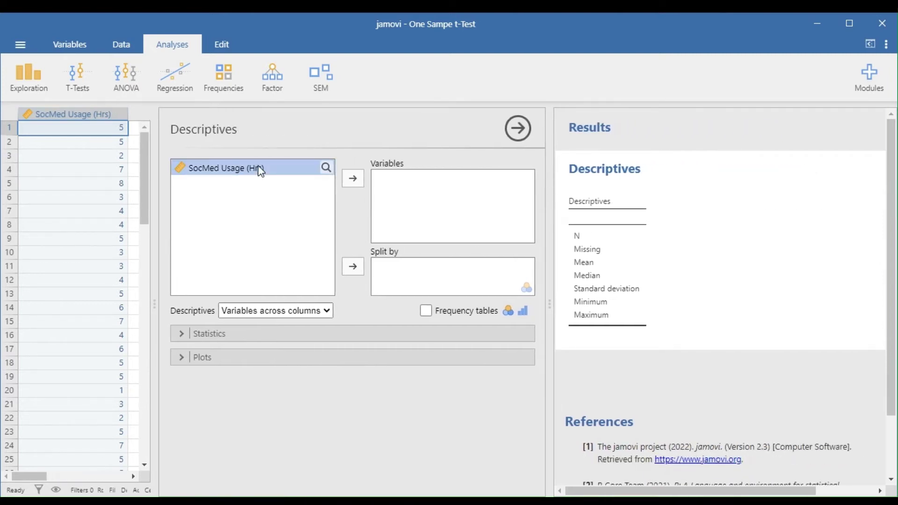
pyautogui.click(354, 186)
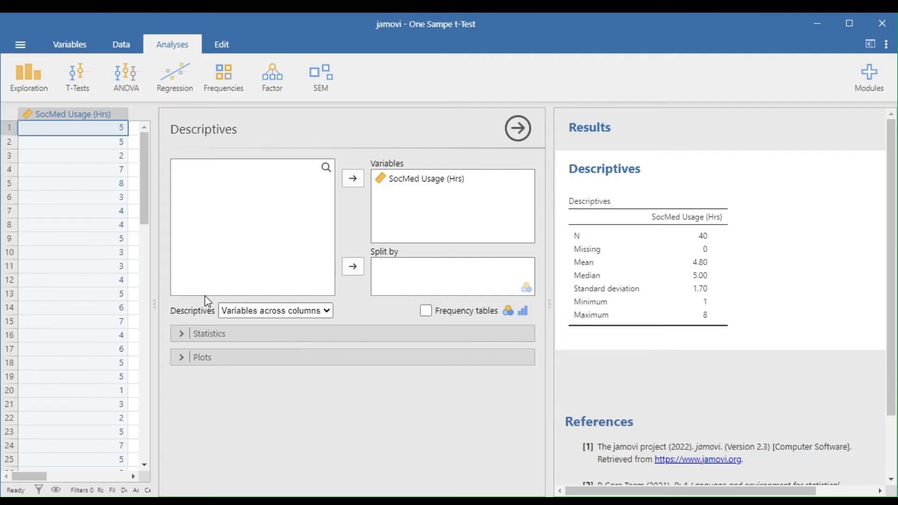
# Add a box plot of SocMed Usage (Hrs) to the Descriptives output.
pyautogui.click(183, 358)
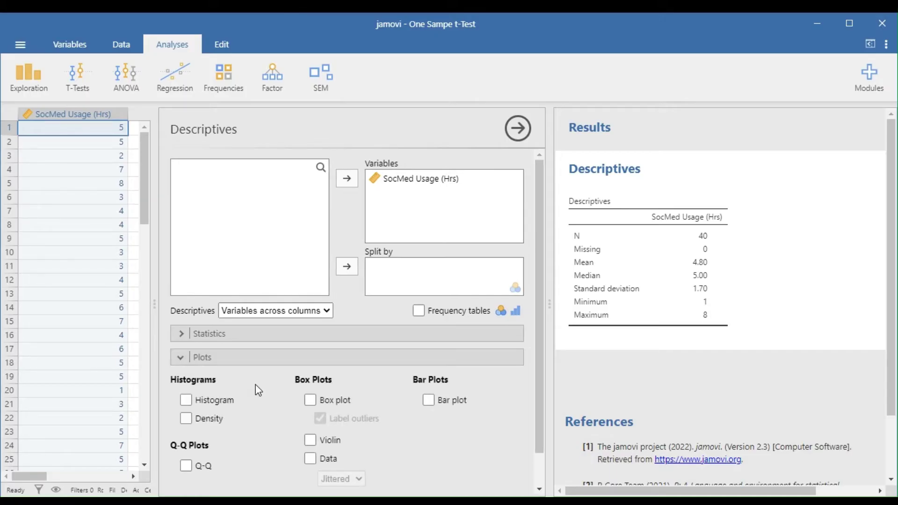
pyautogui.scroll(-1, 258, 391)
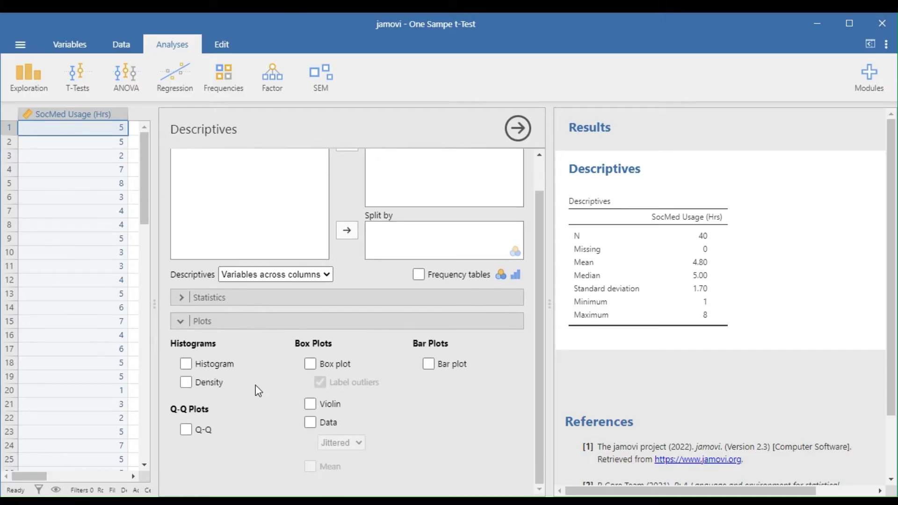
pyautogui.click(310, 365)
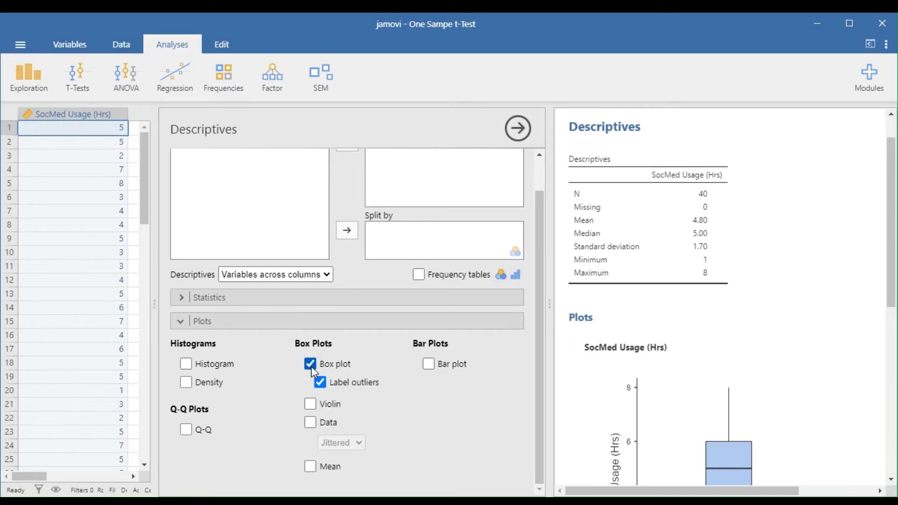
pyautogui.scroll(-4, 818, 284)
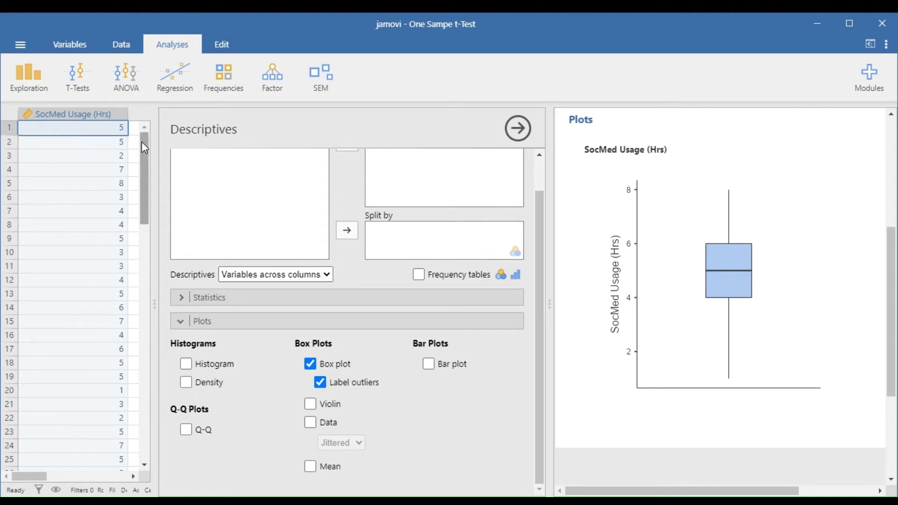
# Change row 1's outlying SocMed Usage value from 15 to 5.
pyautogui.write('1')
pyautogui.press('Return')
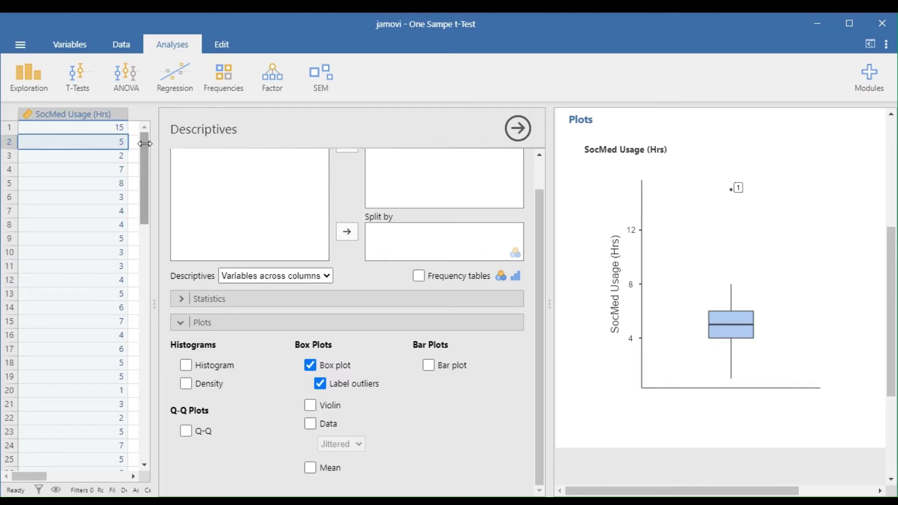
pyautogui.click(118, 128)
pyautogui.write('5')
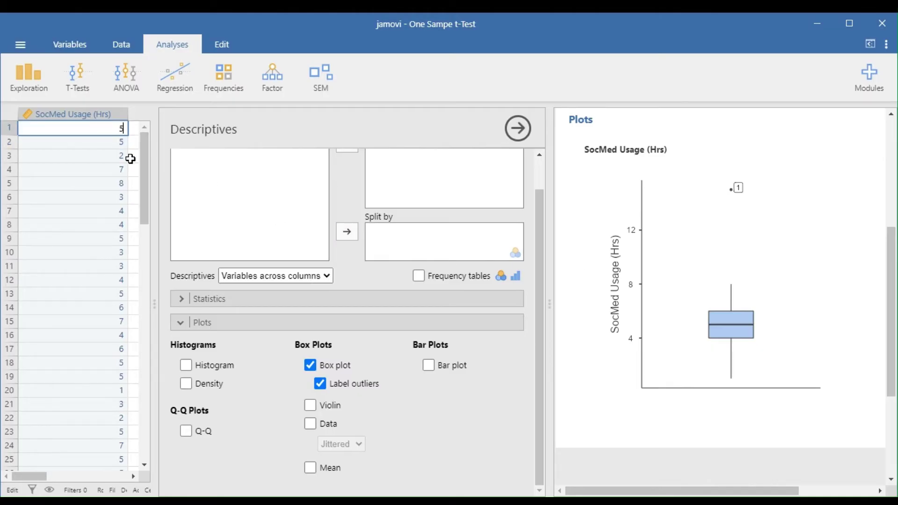
pyautogui.press('Return')
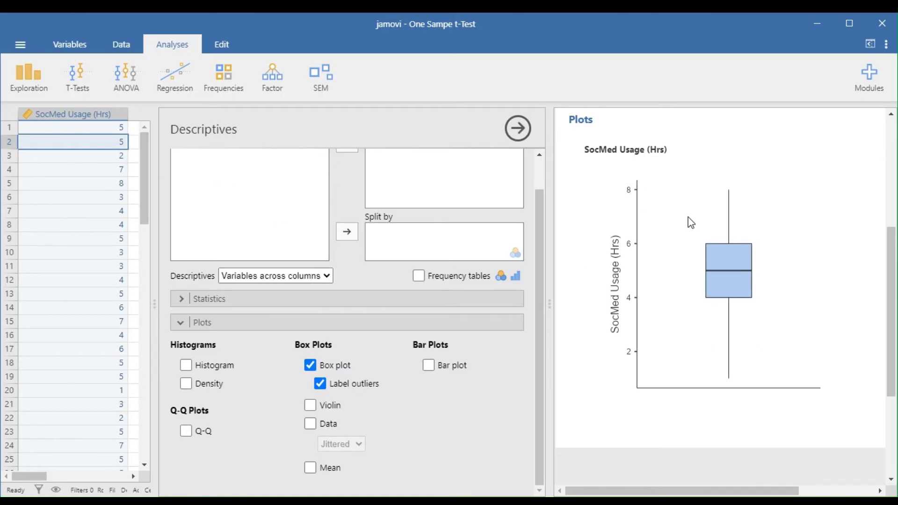
# Tick Shapiro-Wilk under Statistics > Normality, yielding W 0.963 and p 0.220.
pyautogui.click(183, 322)
pyautogui.click(182, 331)
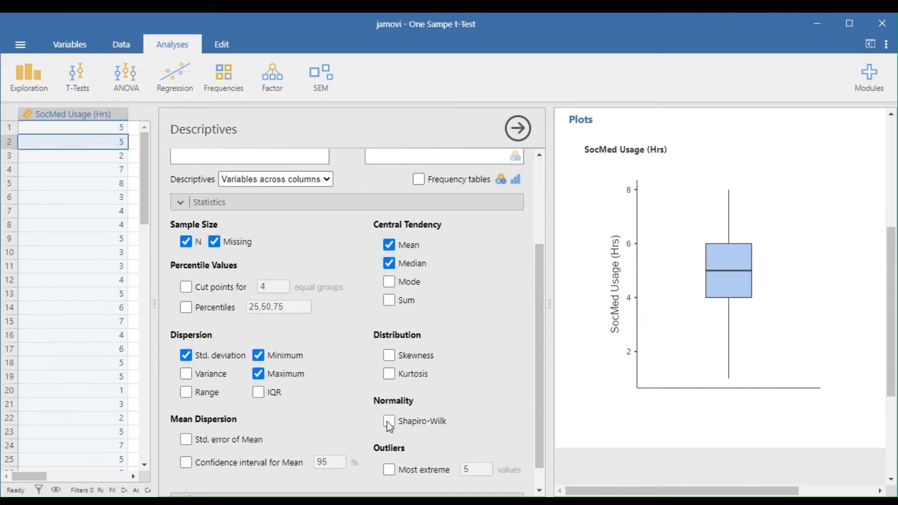
pyautogui.click(388, 421)
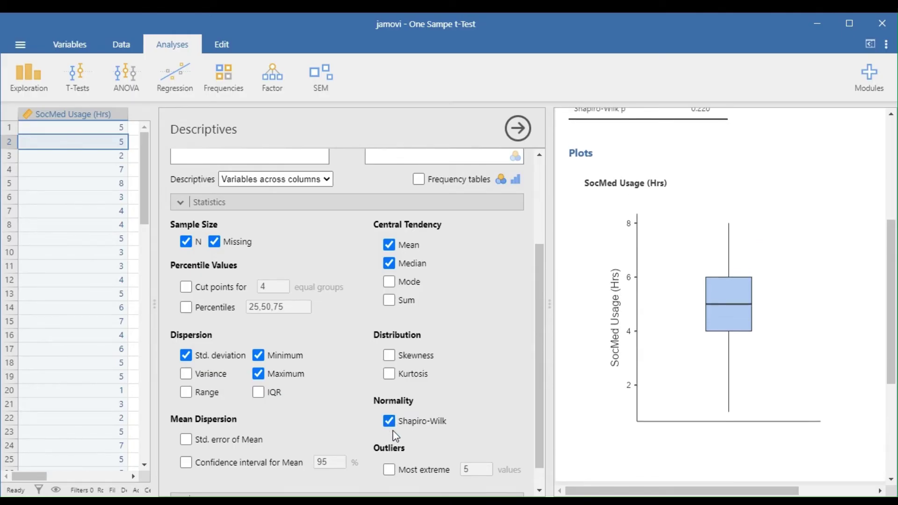
pyautogui.scroll(1, 792, 289)
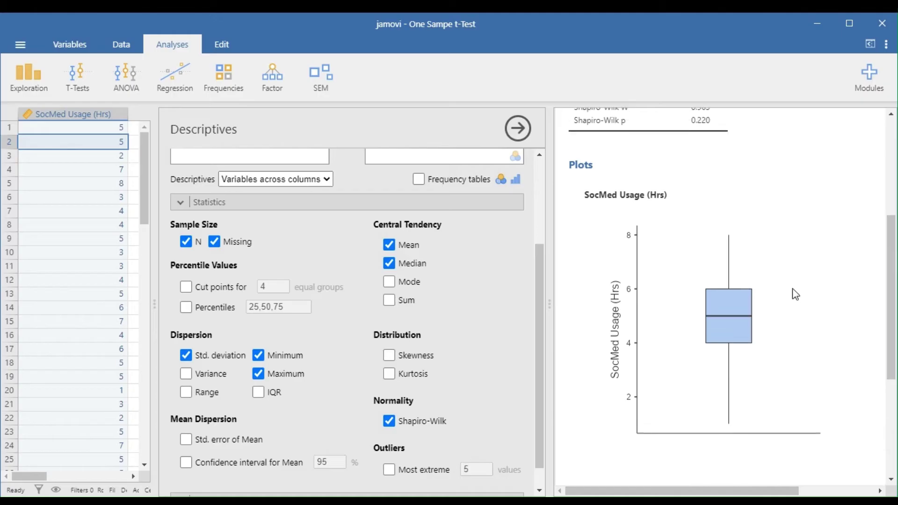
pyautogui.scroll(5, 795, 294)
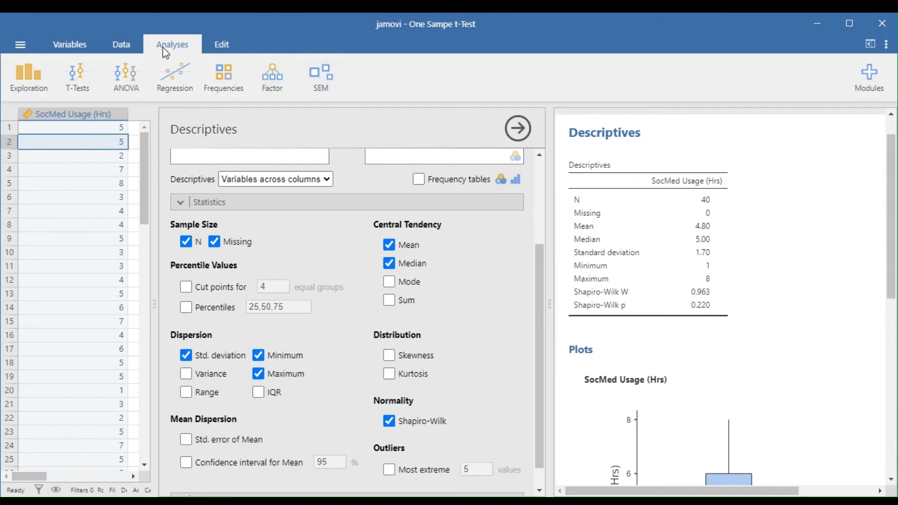
# Start a One Sample T-Test with SocMed Usage (Hrs) as the dependent variable (t 17.9, df 39).
pyautogui.click(74, 80)
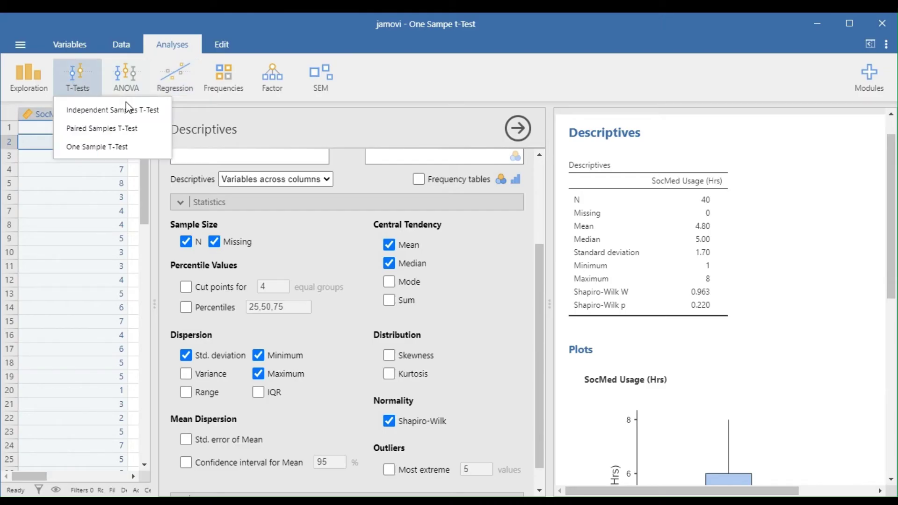
pyautogui.click(150, 153)
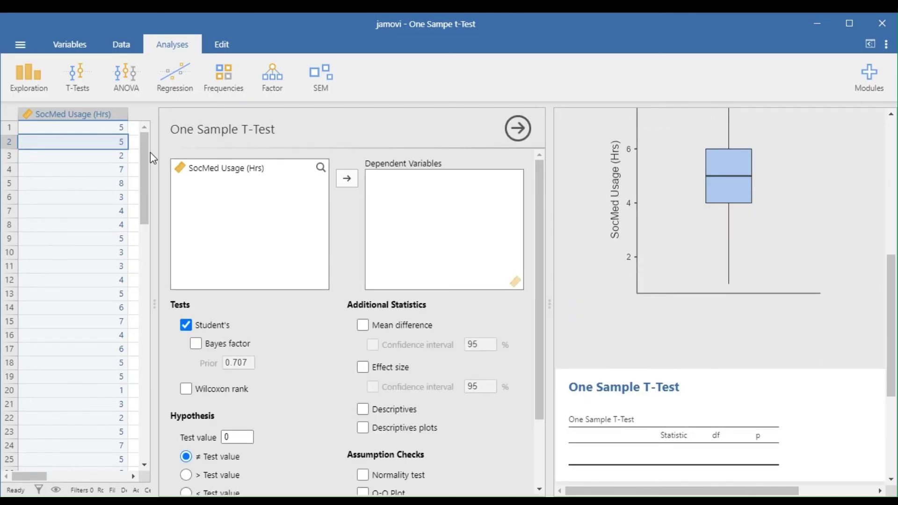
pyautogui.click(218, 168)
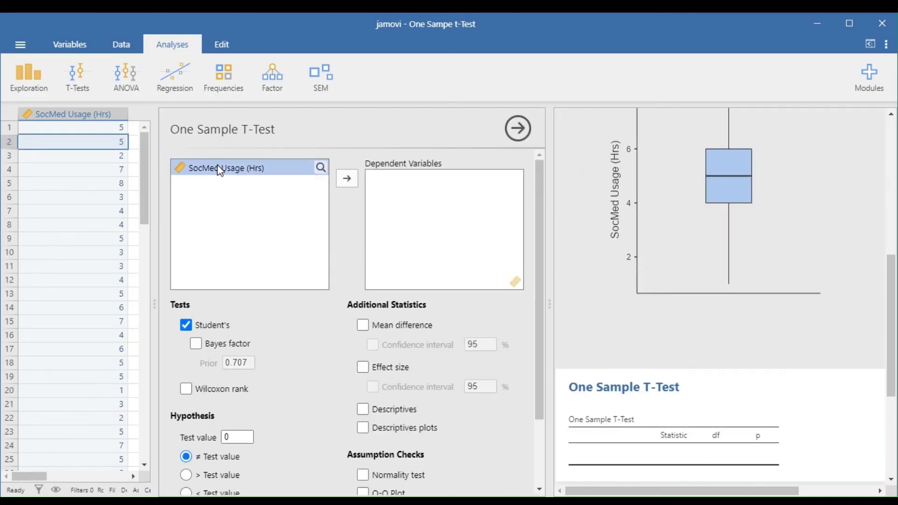
pyautogui.click(347, 179)
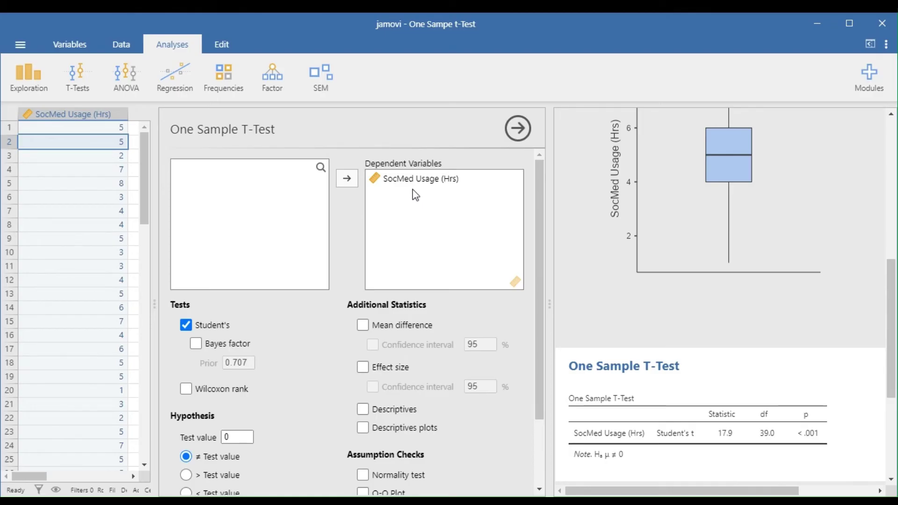
pyautogui.scroll(-2, 414, 194)
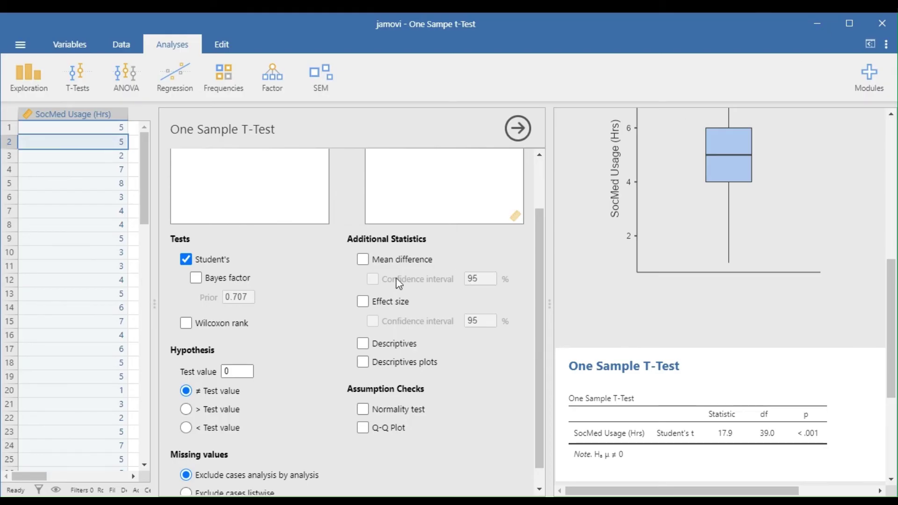
# Set the hypothesis test value to 3.72 and tick Mean difference (t 4.02, difference 1.08).
pyautogui.click(236, 371)
pyautogui.write('3.72')
pyautogui.press('Return')
pyautogui.click(364, 261)
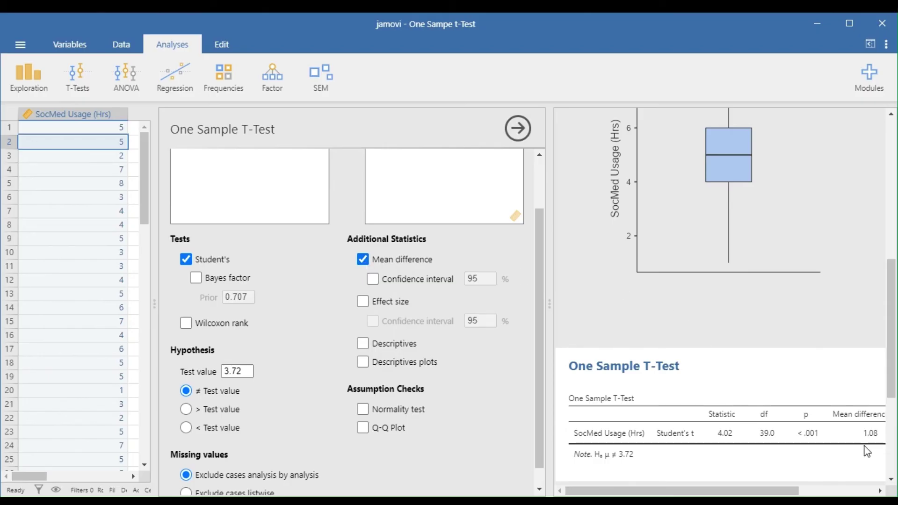
pyautogui.scroll(-3, 805, 449)
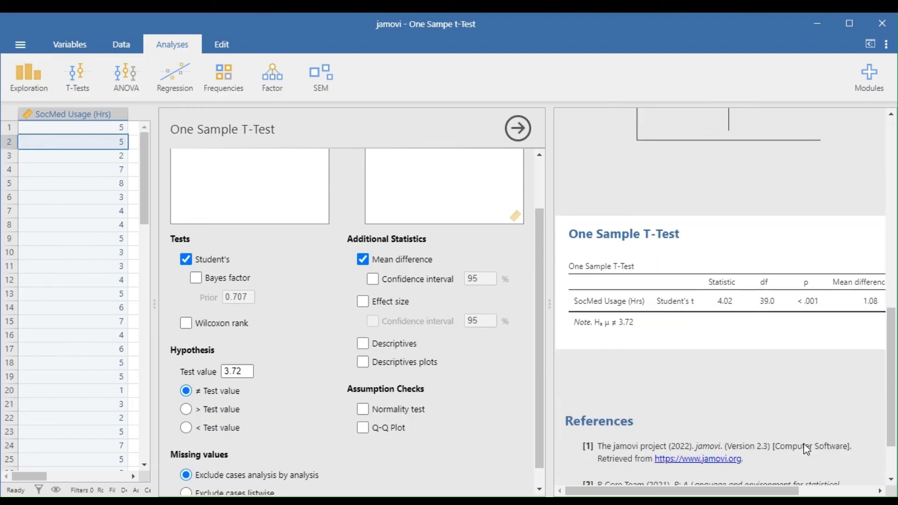
pyautogui.moveTo(763, 490)
pyautogui.mouseDown()
pyautogui.moveTo(793, 479)
pyautogui.moveTo(765, 479)
pyautogui.mouseUp()
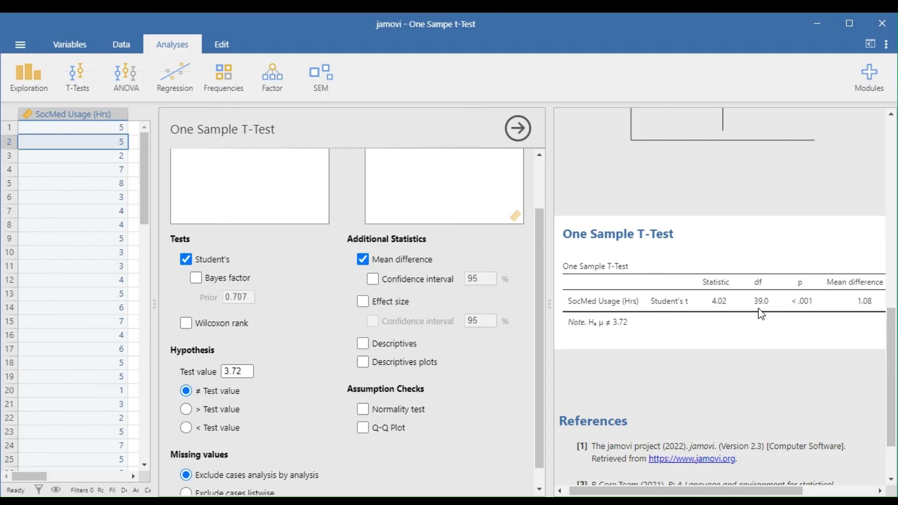
pyautogui.moveTo(762, 489); pyautogui.dragTo(785, 488)
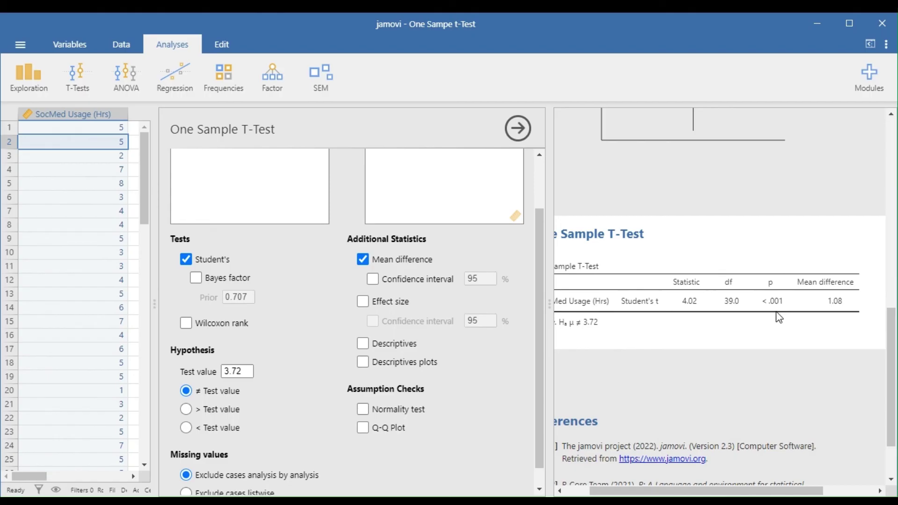
# Tick Descriptives in the t-test options and drag the splitter left to widen the results panel.
pyautogui.click(362, 344)
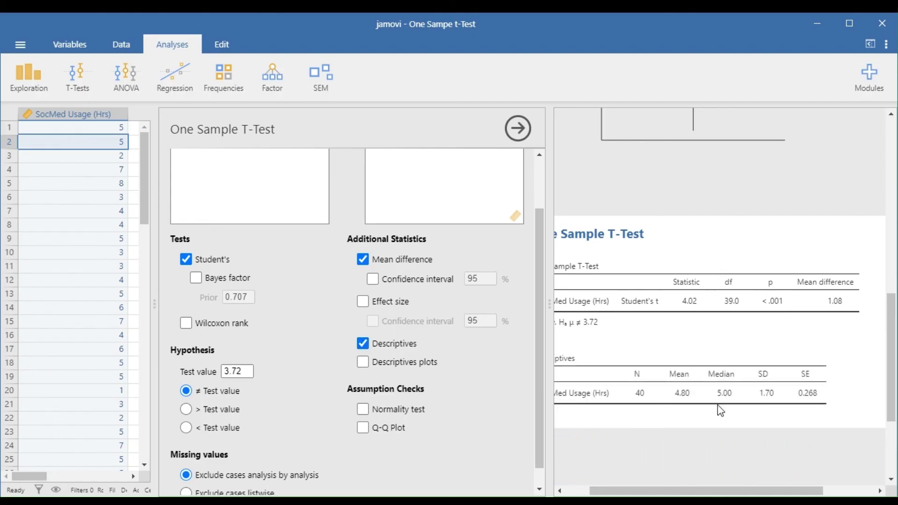
pyautogui.hscroll(-1, 715, 491)
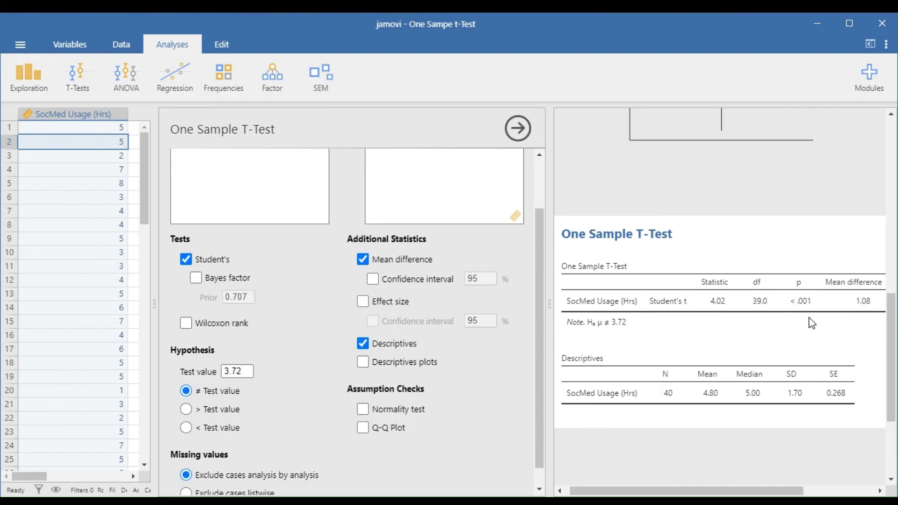
pyautogui.moveTo(550, 321); pyautogui.dragTo(472, 320)
pyautogui.scroll(-3, 660, 333)
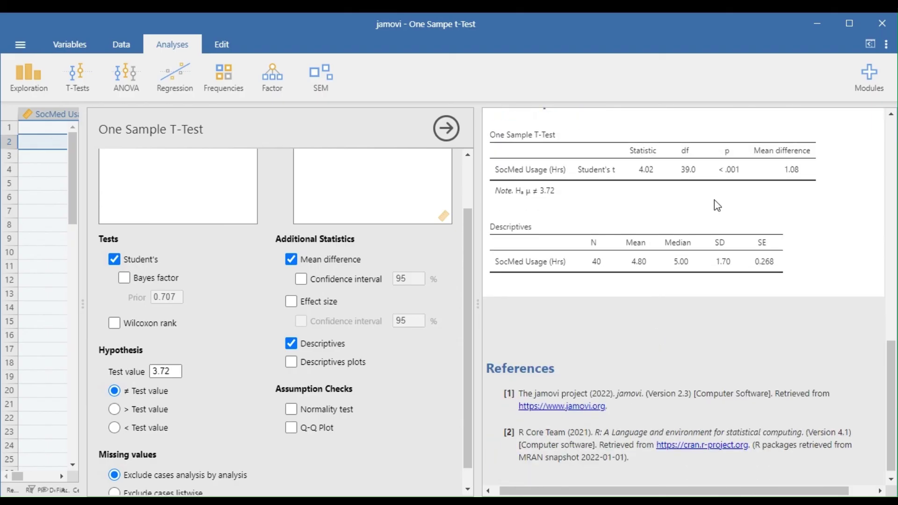